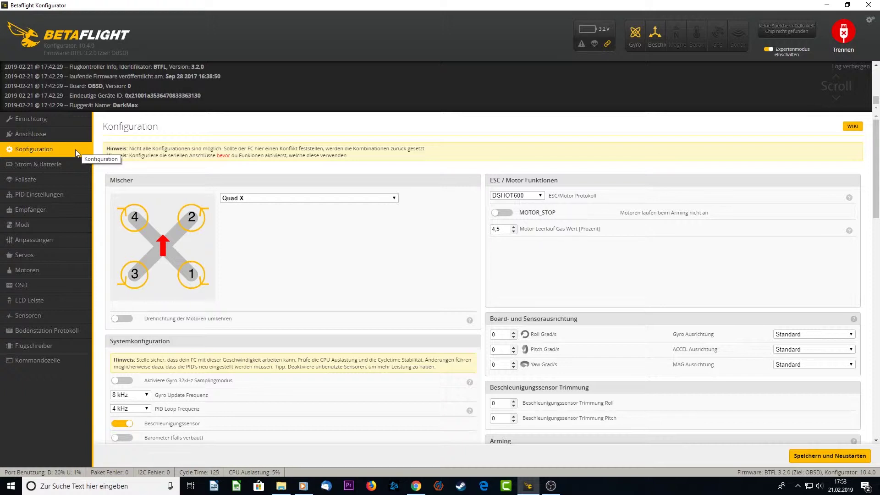
# - Disconnect and reconnect the flight controller, and open its configuration page
pyautogui.click(844, 32)
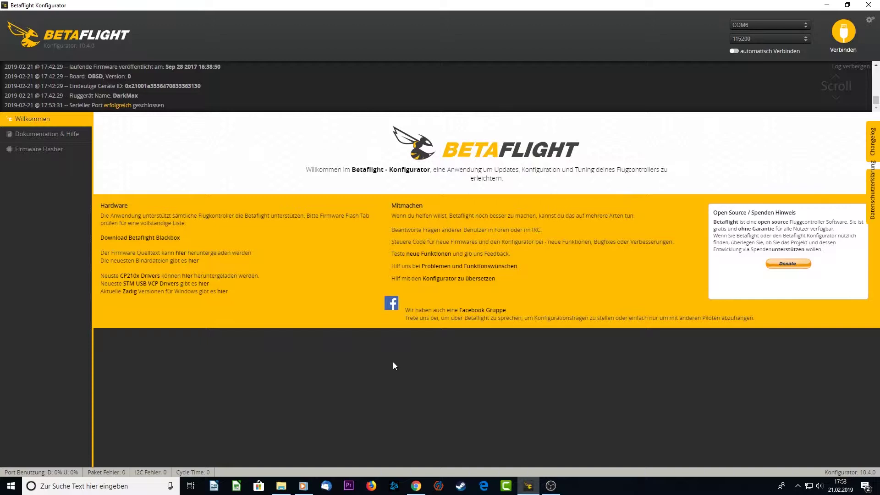
pyautogui.click(843, 33)
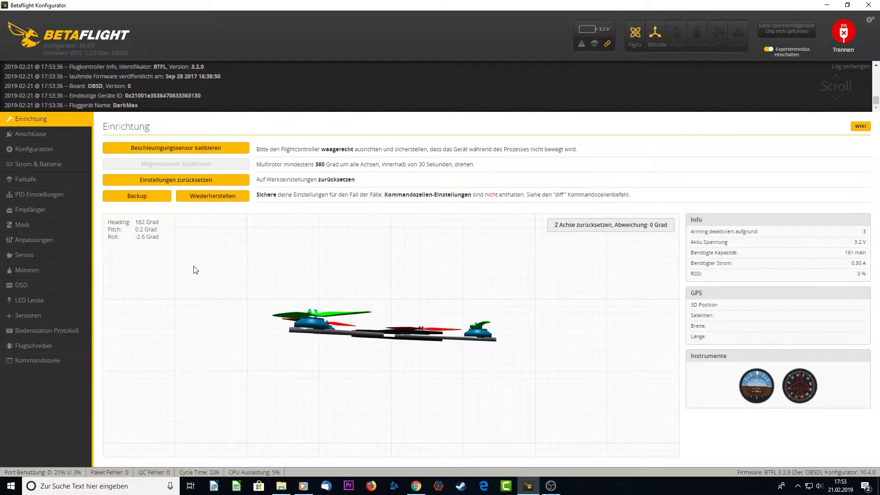
pyautogui.click(72, 151)
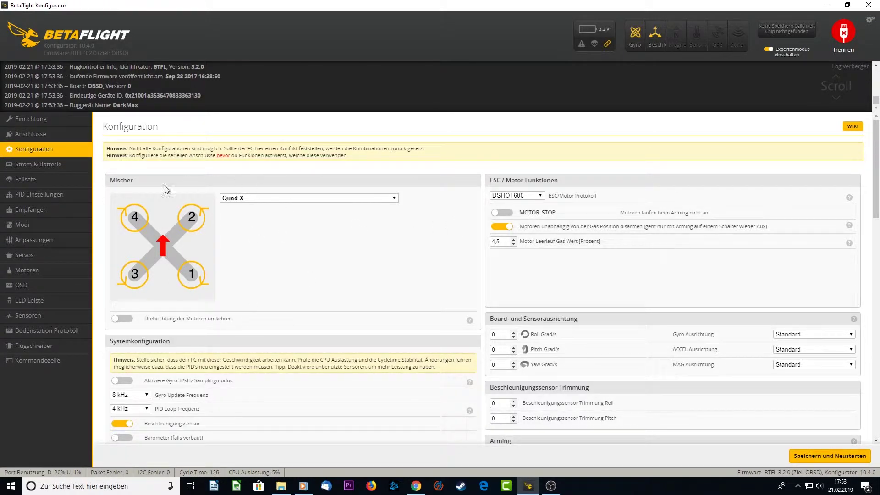
# - Try the Hex X and Octo Flat + mixer types, and return the mixer to Quad X
pyautogui.click(332, 201)
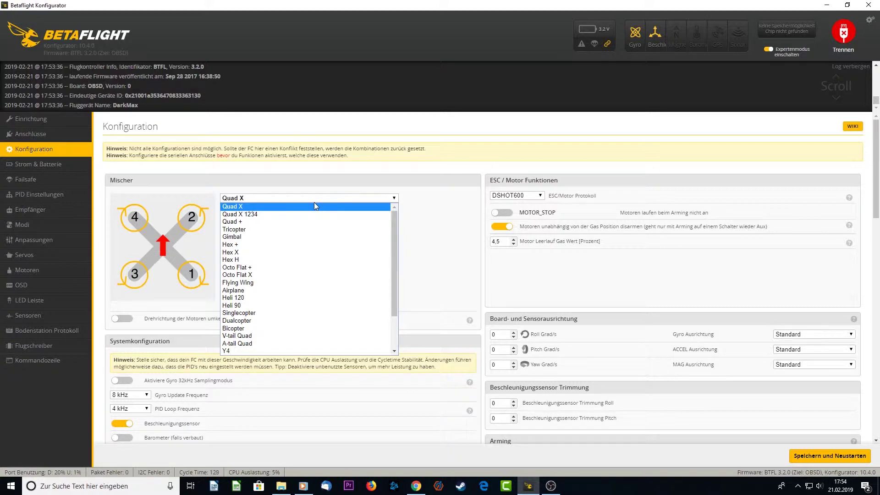
pyautogui.click(289, 252)
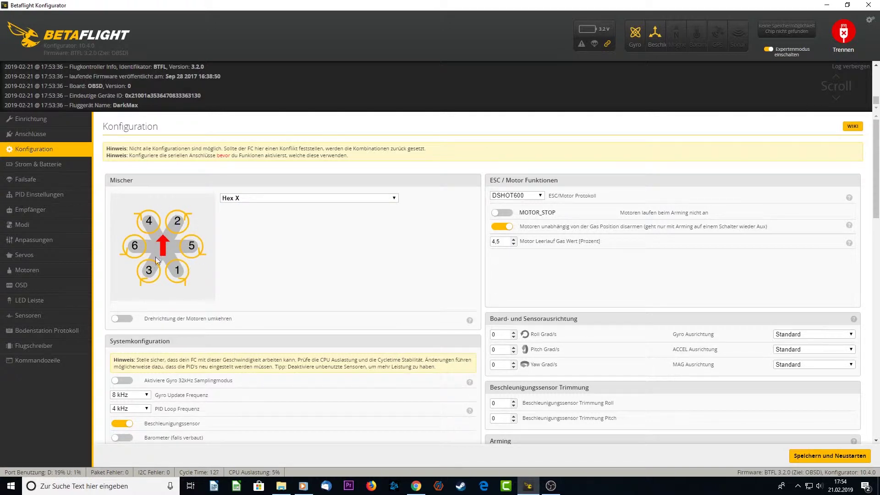
pyautogui.click(294, 198)
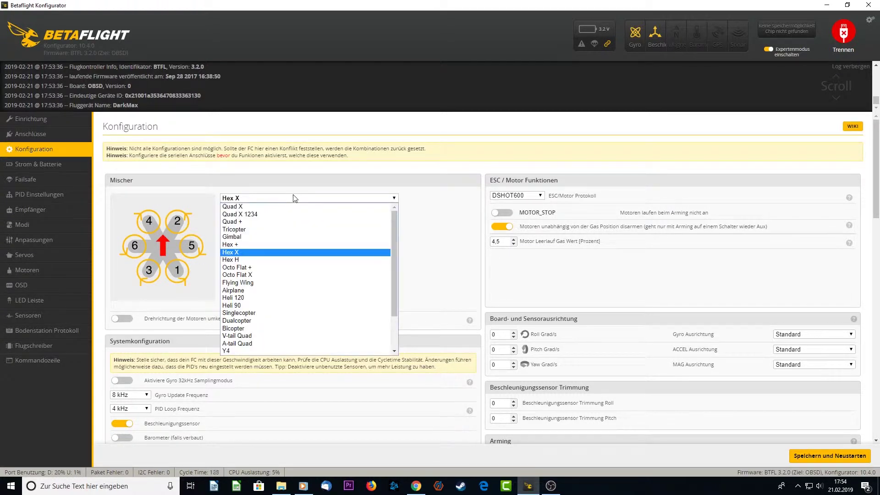
pyautogui.click(285, 268)
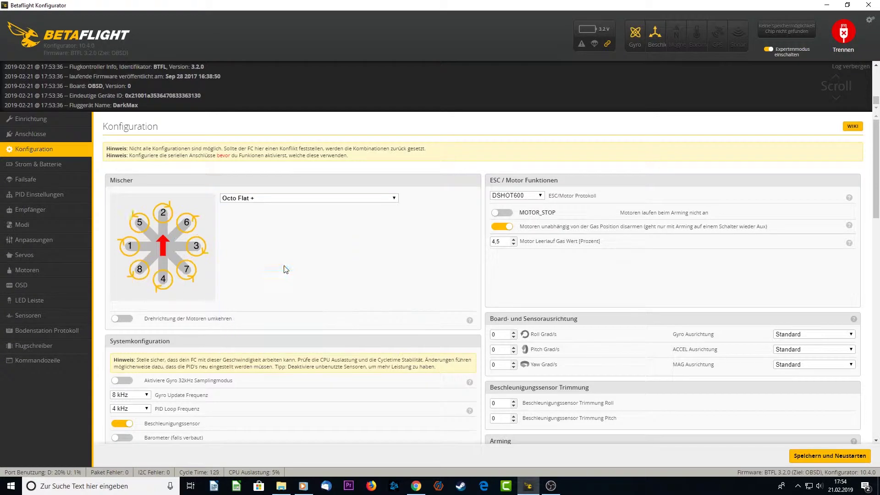
pyautogui.click(251, 200)
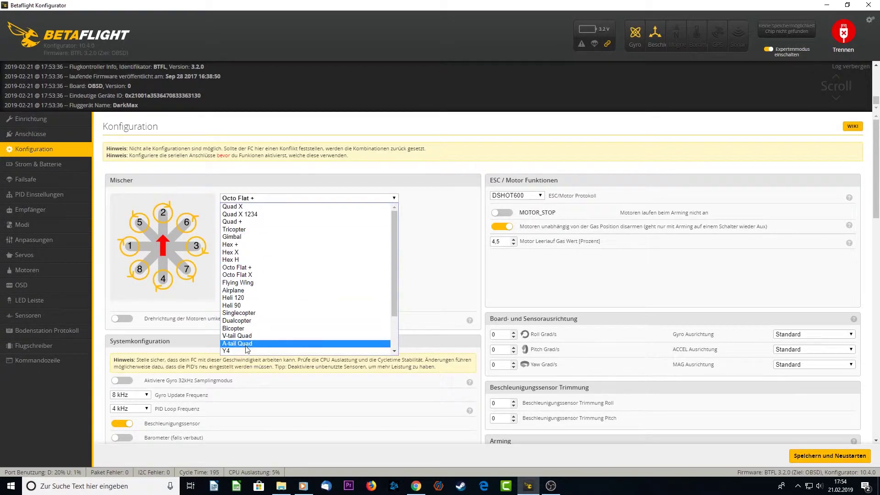
pyautogui.scroll(-2, 246, 321)
pyautogui.scroll(2, 250, 230)
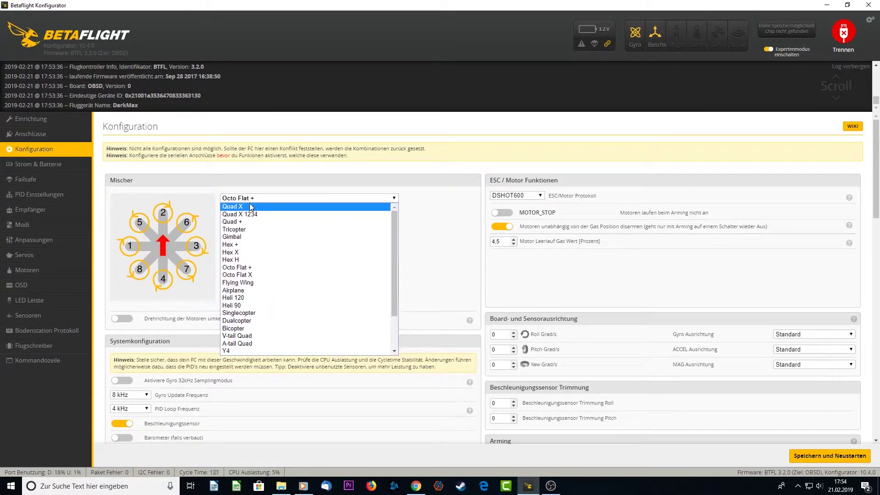
pyautogui.click(249, 206)
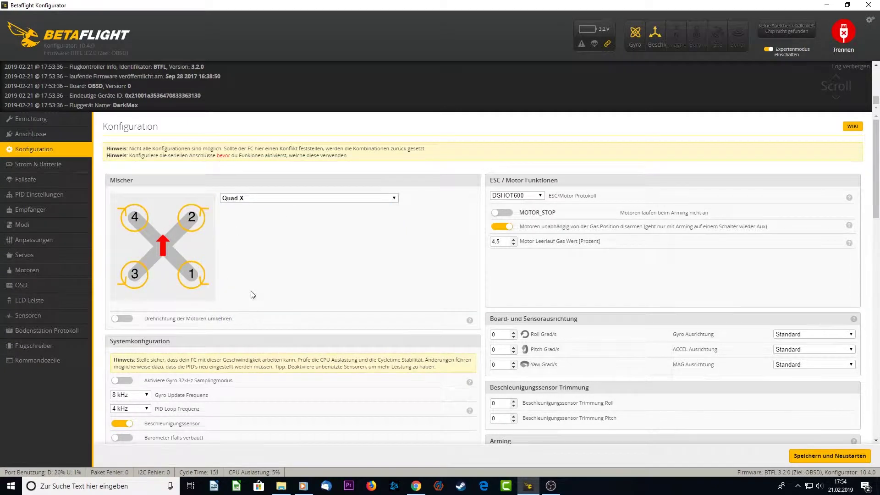
# - Check the 32 kHz gyro sampling help, and try gyro update frequencies of 4 kHz and 1 kHz in the system configuration
pyautogui.scroll(-2, 252, 294)
pyautogui.scroll(1, 251, 291)
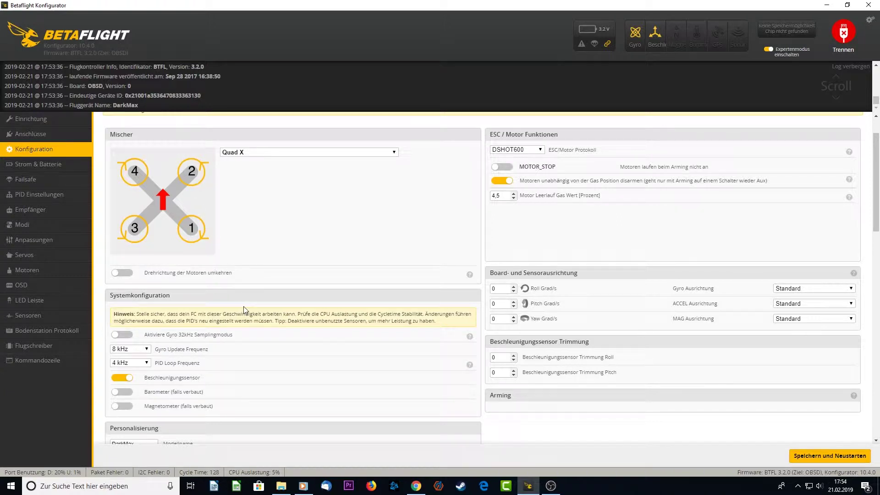
pyautogui.scroll(-2, 244, 306)
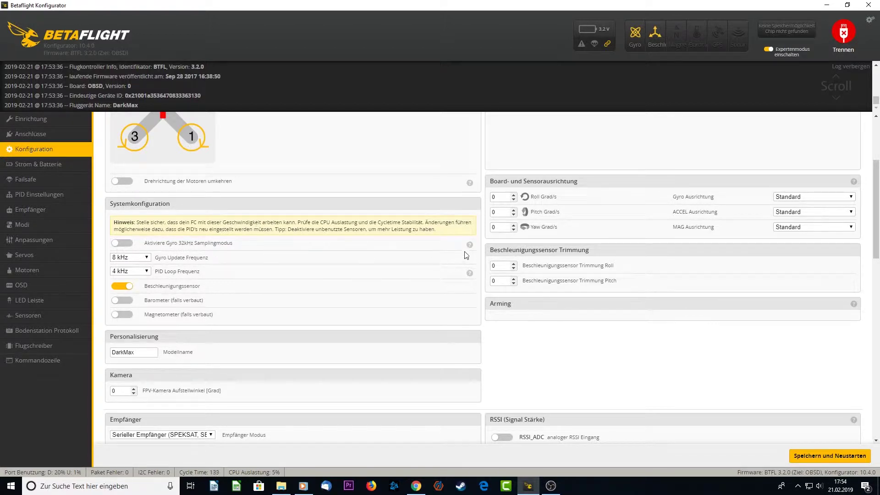
pyautogui.moveTo(469, 247)
pyautogui.click(146, 257)
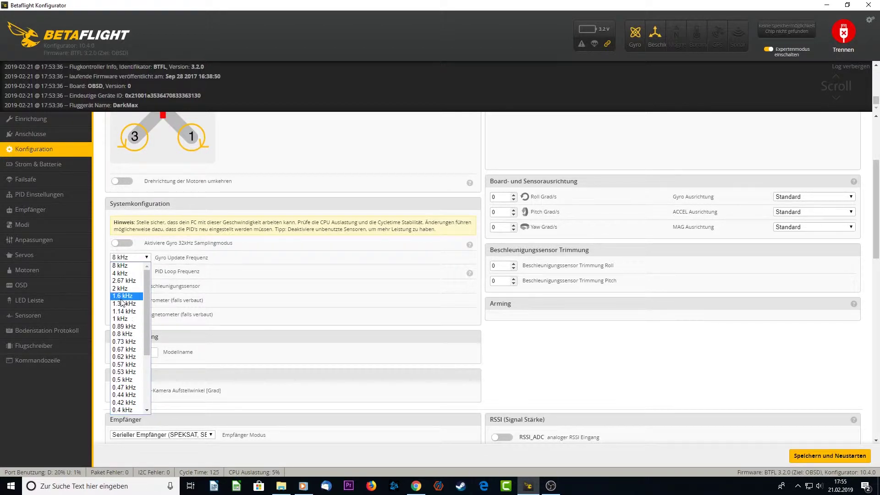
pyautogui.click(281, 275)
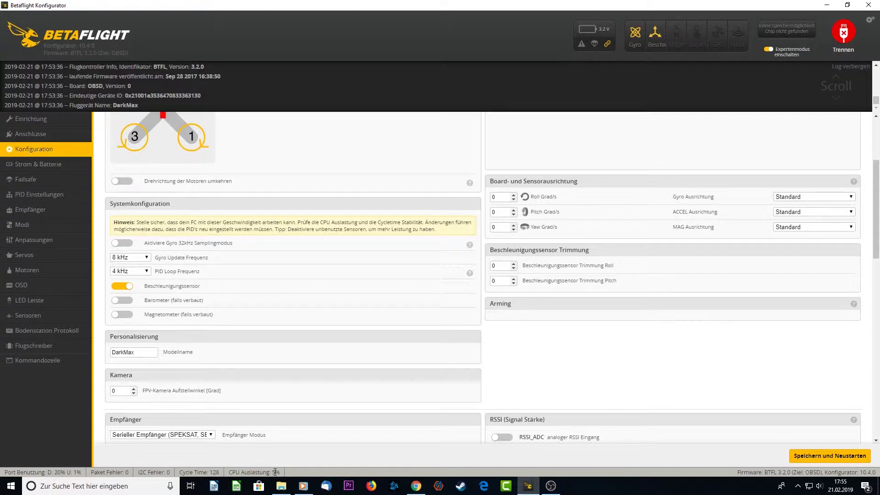
pyautogui.click(146, 258)
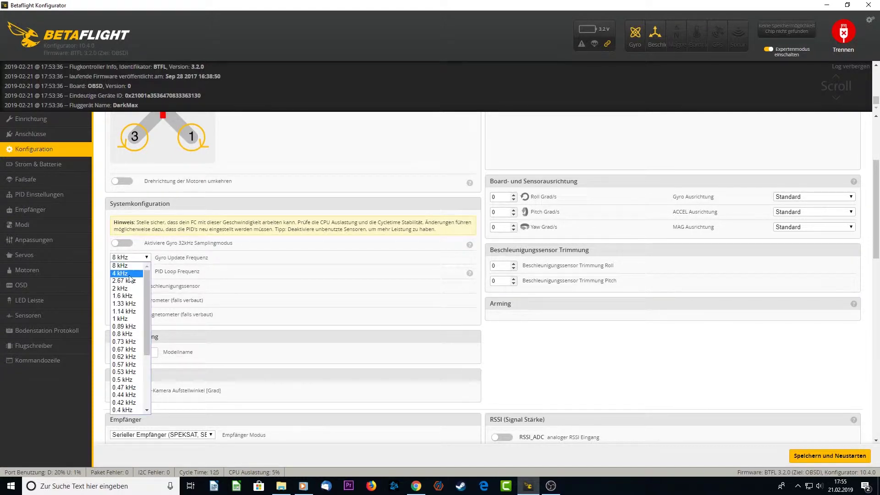
pyautogui.click(130, 272)
pyautogui.click(144, 258)
pyautogui.click(124, 322)
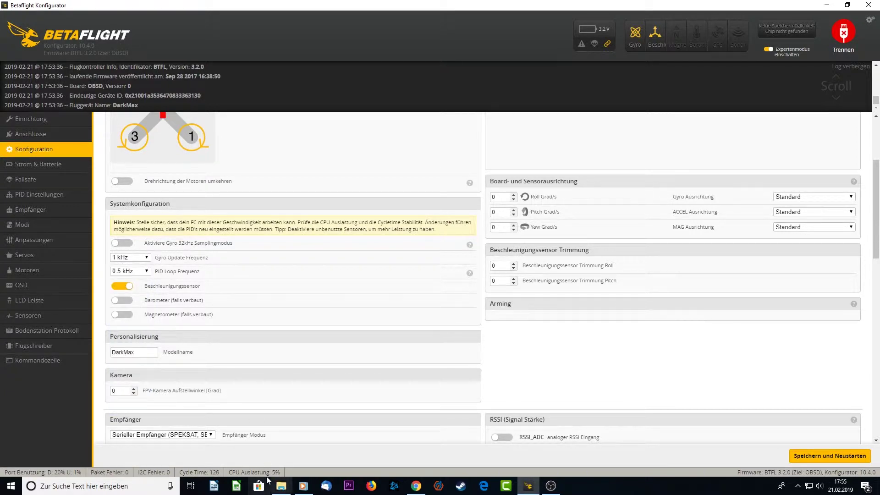
# - Set the gyro update frequency to 4 kHz and the PID loop frequency to 2 kHz
pyautogui.click(142, 259)
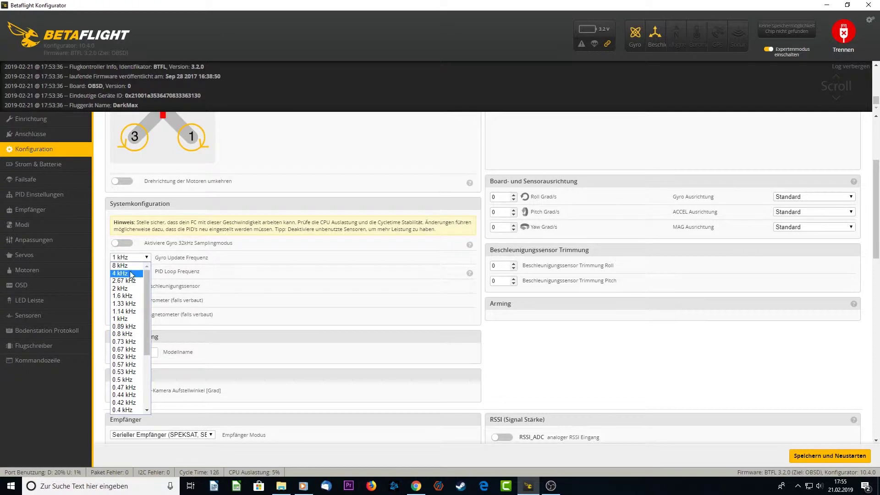
pyautogui.click(128, 274)
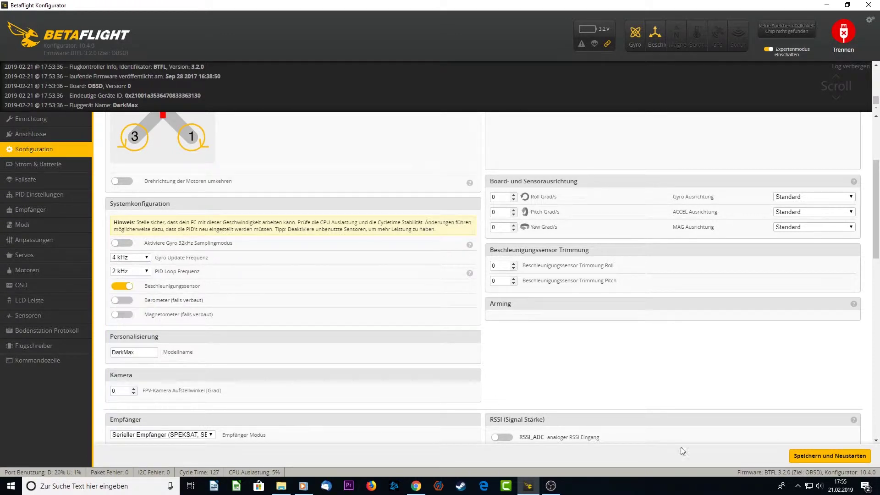
pyautogui.click(146, 272)
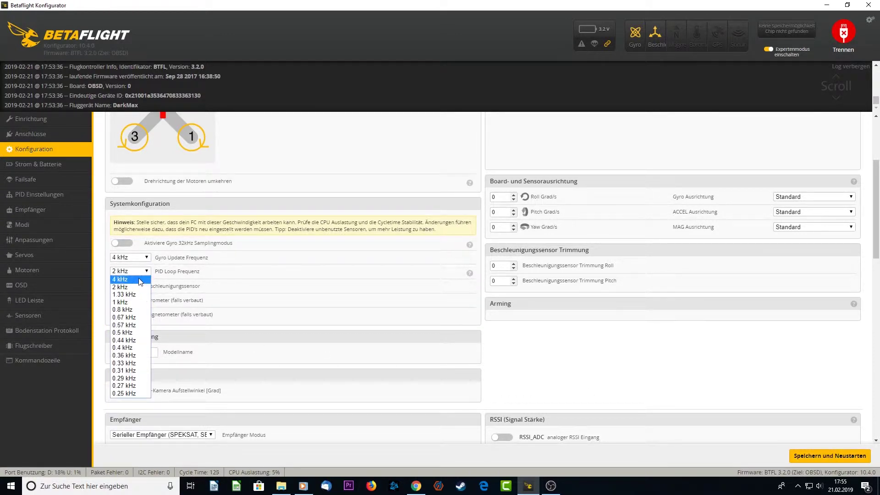
pyautogui.click(140, 280)
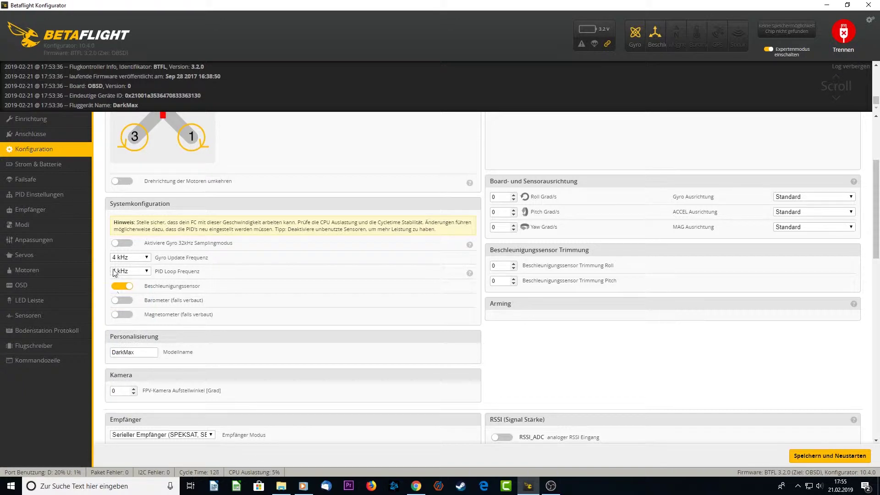
pyautogui.click(136, 271)
pyautogui.click(124, 286)
# - Switch the accelerometer off and on again, and the barometer and magnetometer on and off again
pyautogui.click(126, 288)
pyautogui.click(125, 288)
pyautogui.click(123, 301)
pyautogui.click(124, 302)
pyautogui.click(124, 316)
pyautogui.click(124, 316)
# - Highlight the model name, and raise the FPV camera angle briefly before returning it to 0 degrees
pyautogui.scroll(-2, 170, 298)
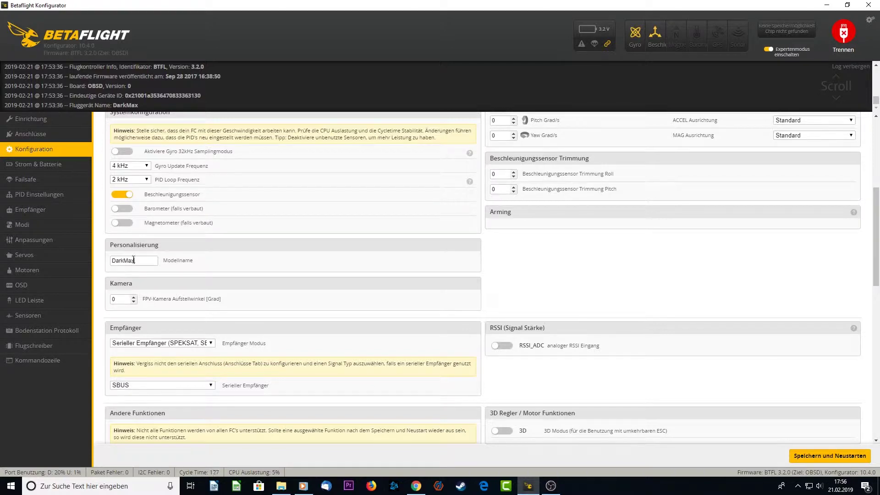
pyautogui.doubleClick(134, 260)
pyautogui.click(251, 259)
pyautogui.scroll(-1, 243, 275)
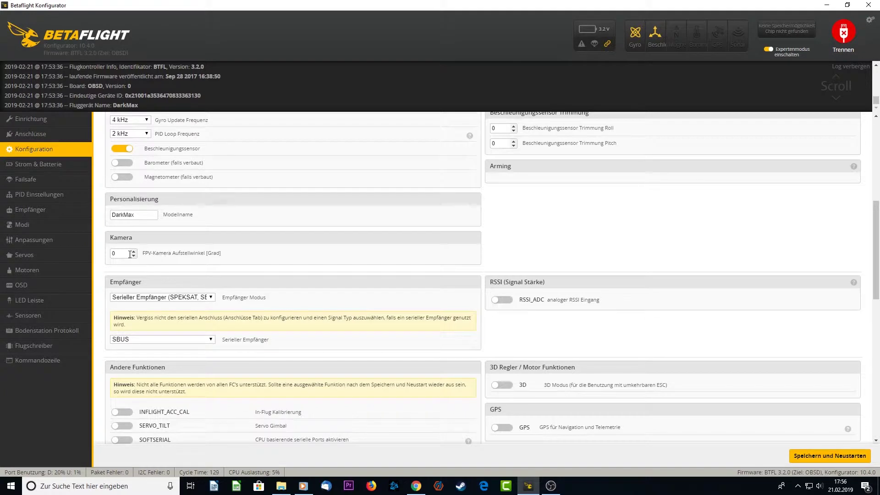
pyautogui.click(136, 252)
pyautogui.click(134, 251)
pyautogui.click(135, 256)
pyautogui.click(135, 257)
# - Choose the serial receiver (SPEKSAT, SBUS, SUMD) as receiver mode and SBUS as the serial receiver protocol
pyautogui.scroll(-1, 340, 274)
pyautogui.scroll(-1, 341, 278)
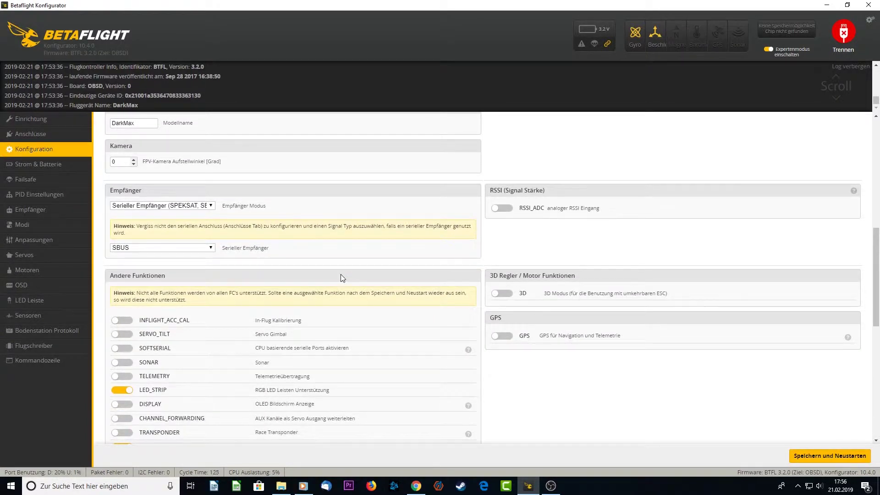
pyautogui.click(131, 208)
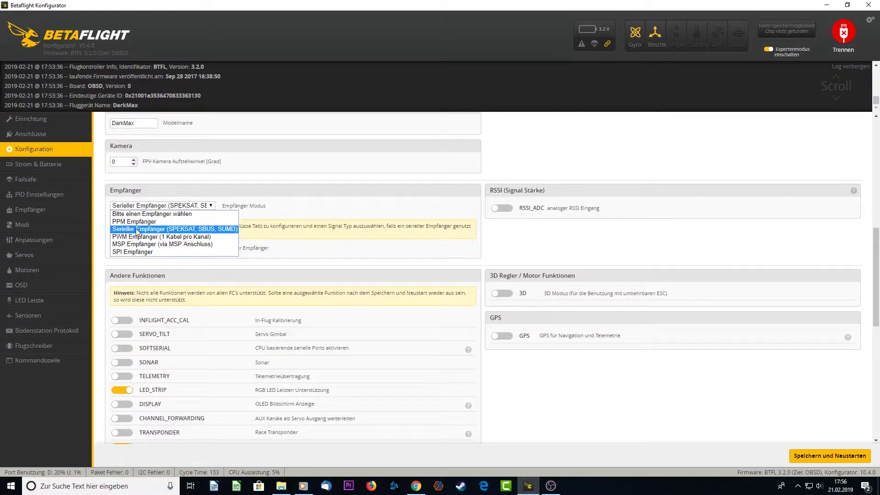
pyautogui.click(137, 231)
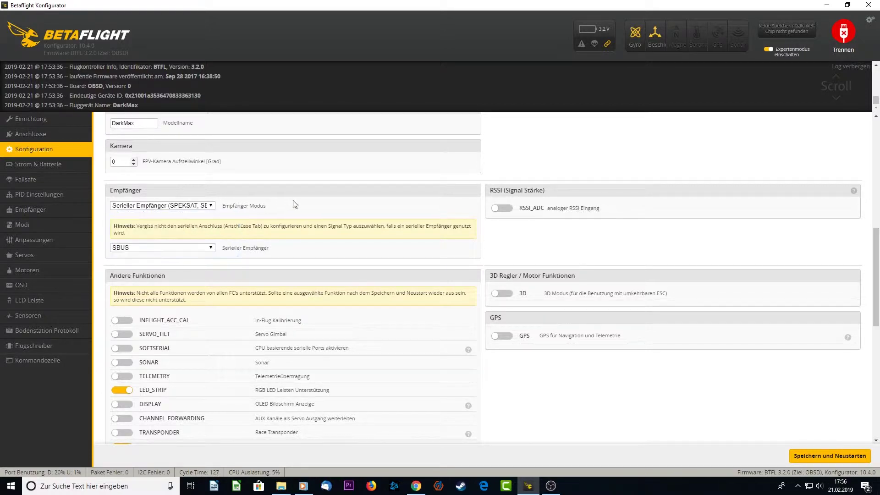
pyautogui.click(208, 251)
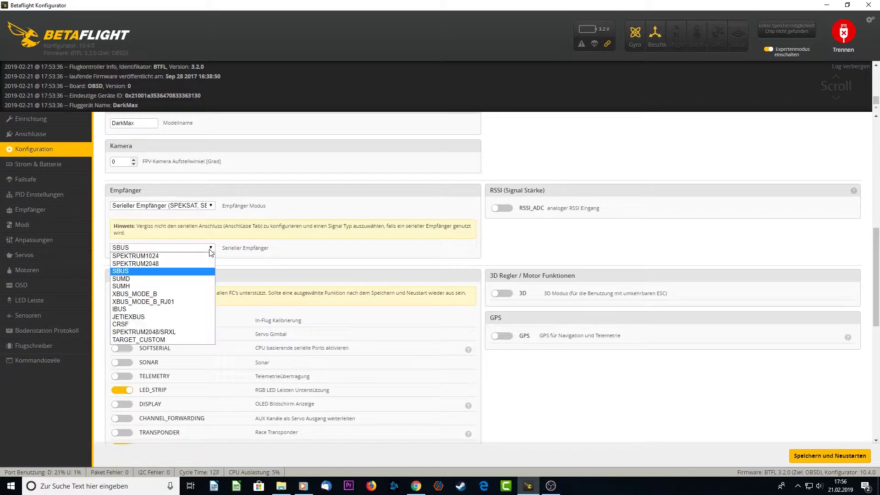
pyautogui.click(176, 273)
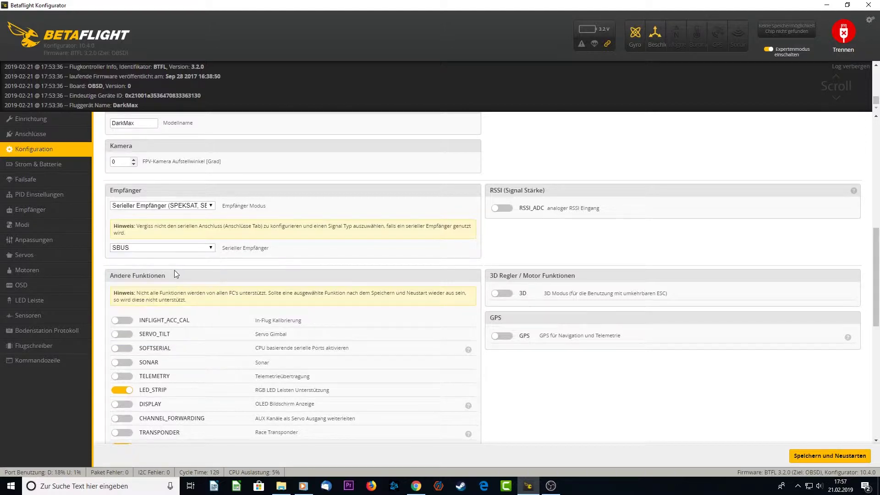
pyautogui.click(214, 209)
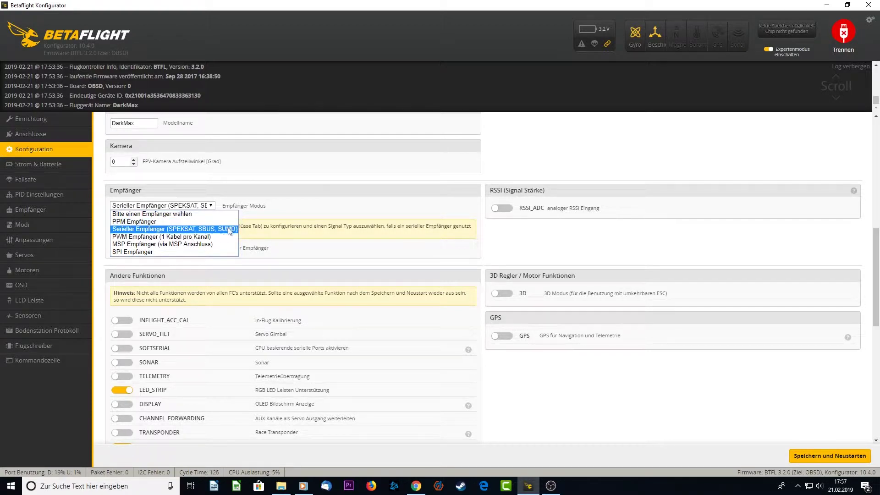
pyautogui.click(201, 229)
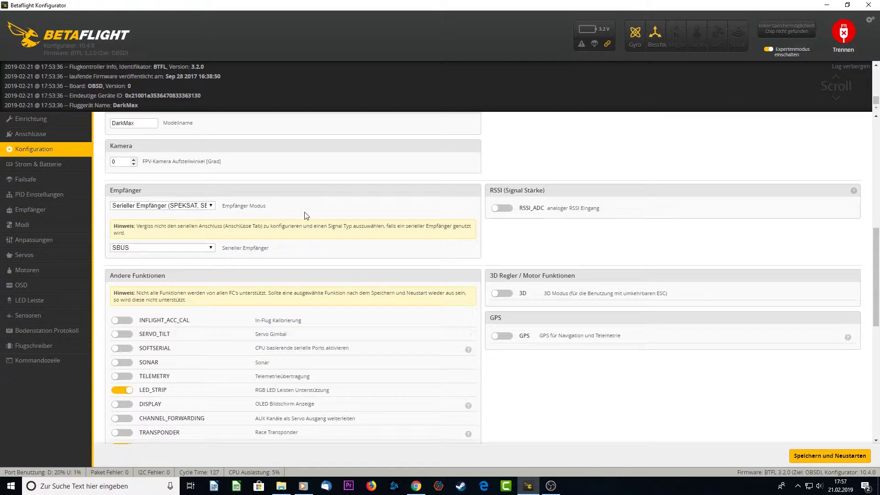
# - Examine the list of other functions, including the SOFTSERIAL help and the DISPLAY description, and check the serial port assignments
pyautogui.scroll(-2, 196, 248)
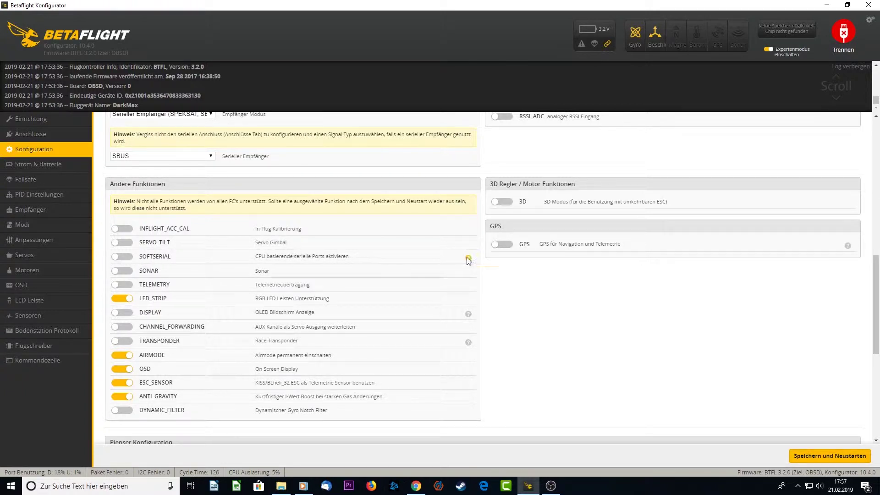
pyautogui.moveTo(468, 259)
pyautogui.click(56, 134)
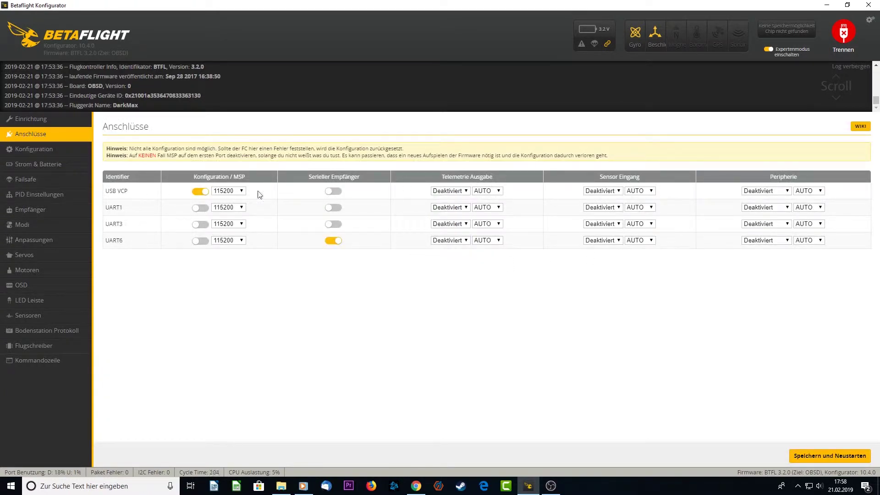
pyautogui.click(51, 149)
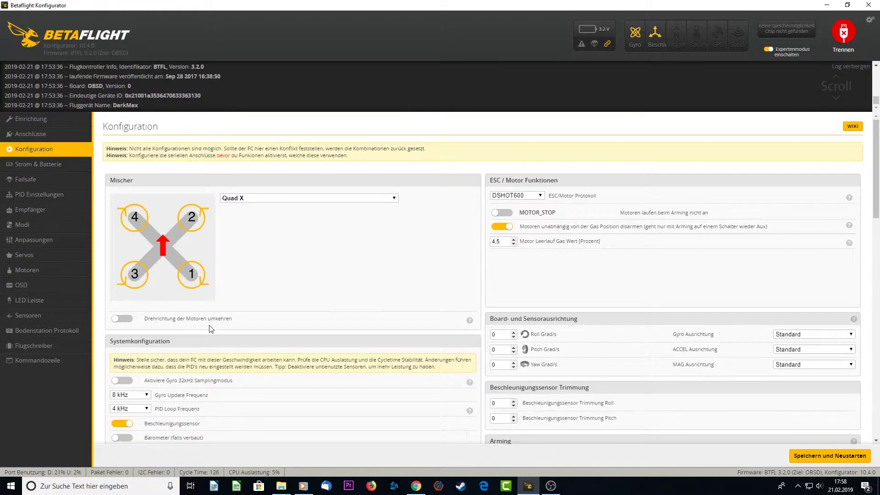
pyautogui.scroll(-9, 210, 329)
pyautogui.scroll(-1, 211, 329)
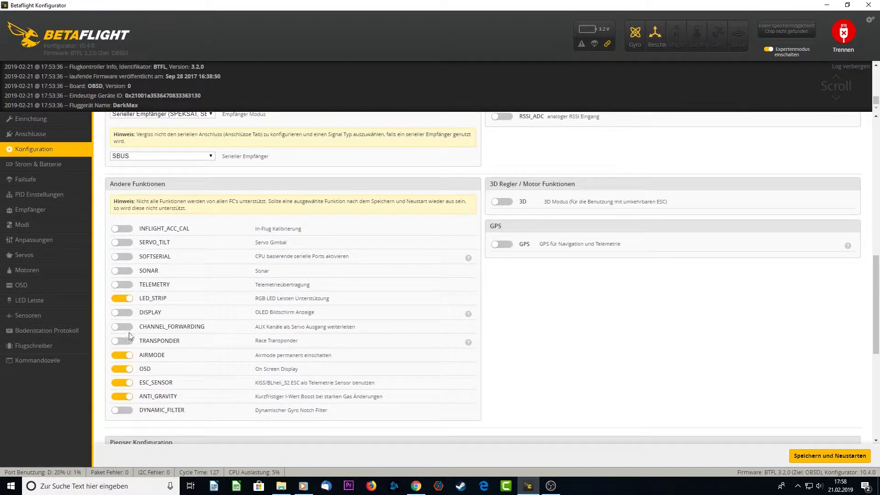
pyautogui.scroll(-1, 128, 336)
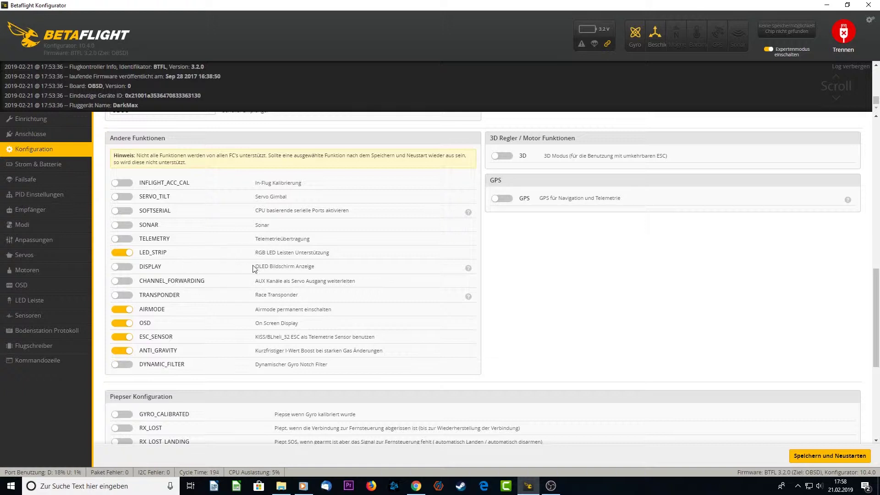
pyautogui.moveTo(255, 268); pyautogui.dragTo(311, 266)
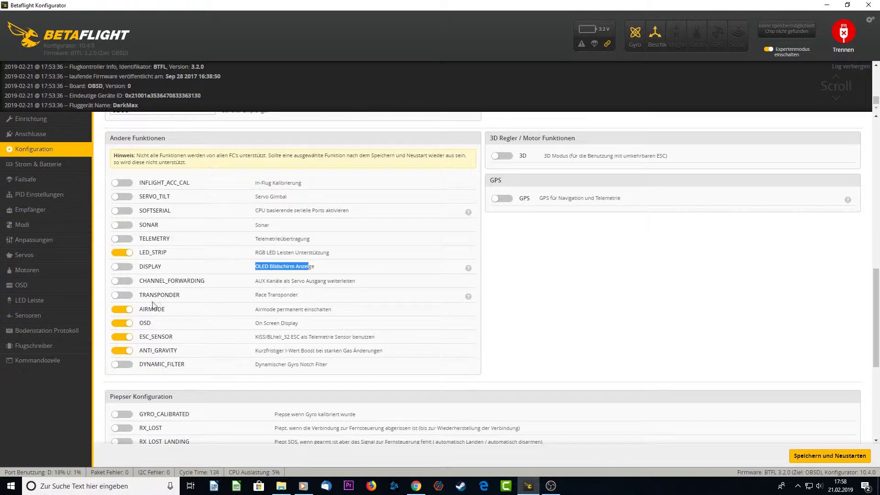
# - Examine the CHANNEL_FORWARDING and TRANSPONDER entries and the remaining options in the list of other functions
pyautogui.moveTo(141, 283); pyautogui.dragTo(210, 284)
pyautogui.click(367, 303)
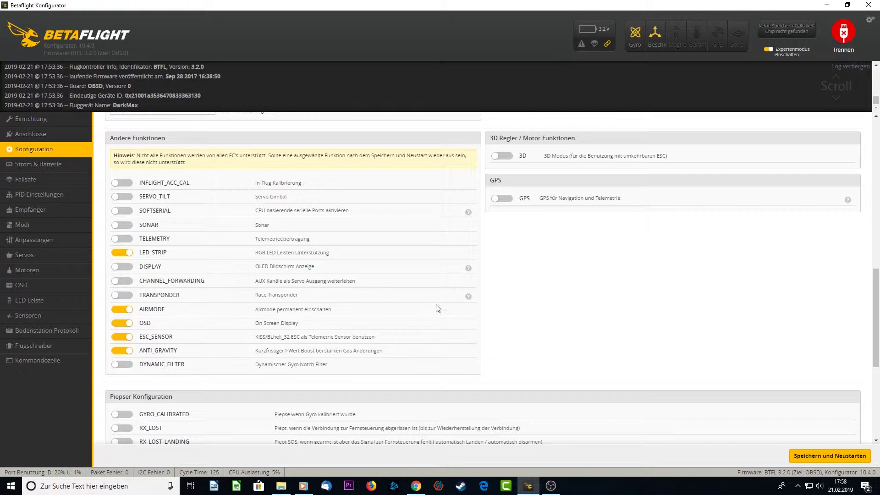
pyautogui.moveTo(468, 298)
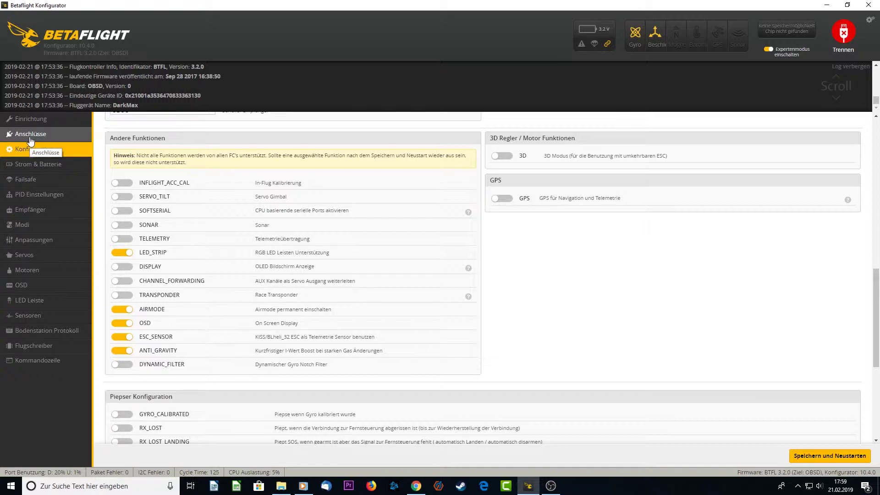
pyautogui.scroll(-1, 291, 323)
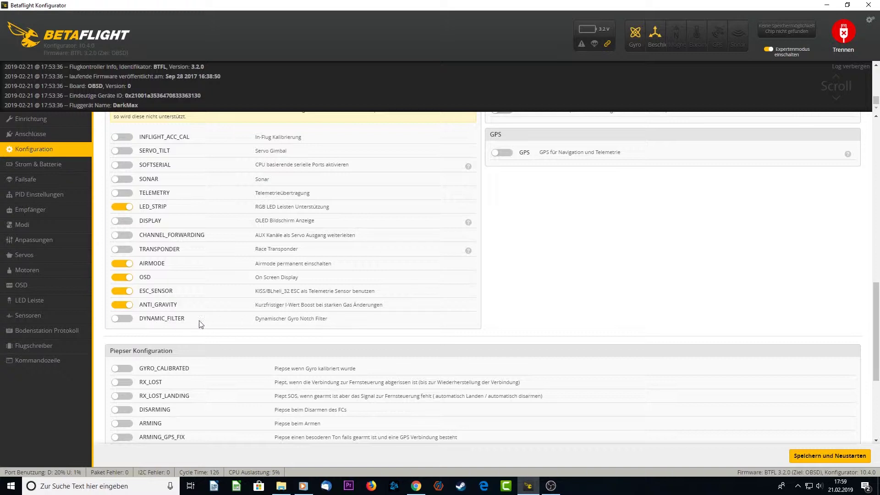
# - Examine the beeper configuration options, highlighting the descriptions from GYRO_CALIBRATED through SYSTEM_INIT
pyautogui.scroll(-3, 243, 325)
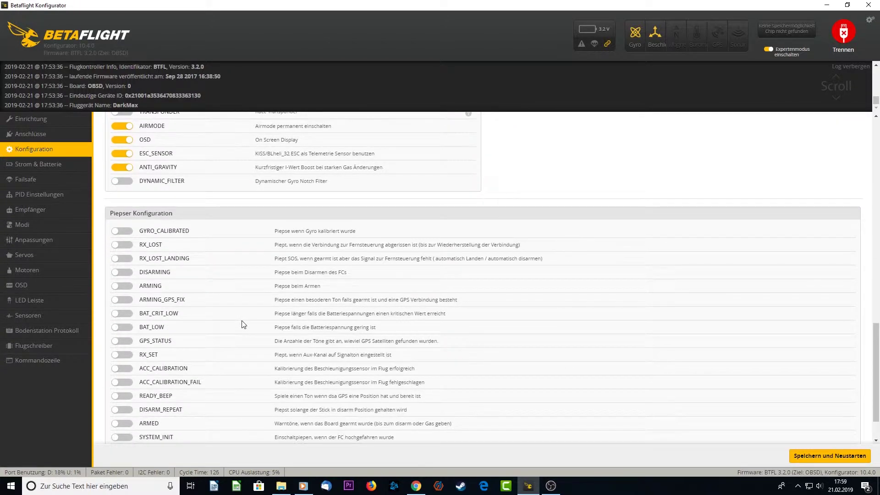
pyautogui.scroll(-1, 243, 325)
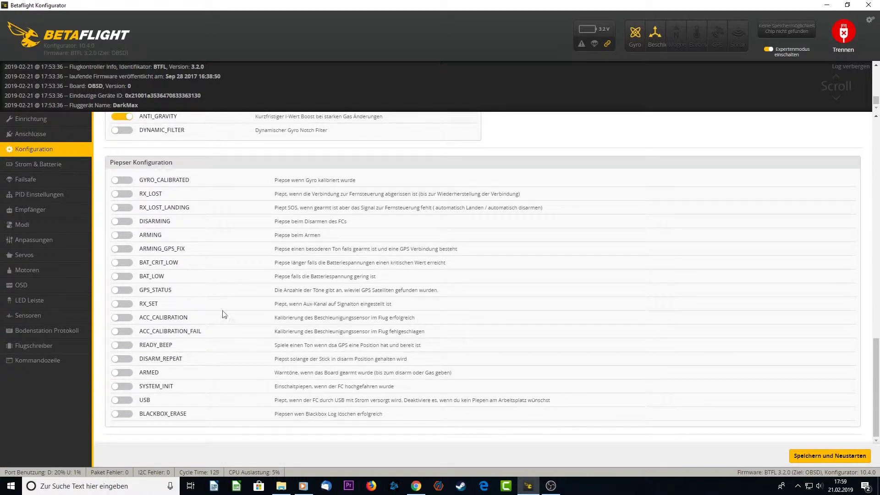
pyautogui.scroll(1, 230, 354)
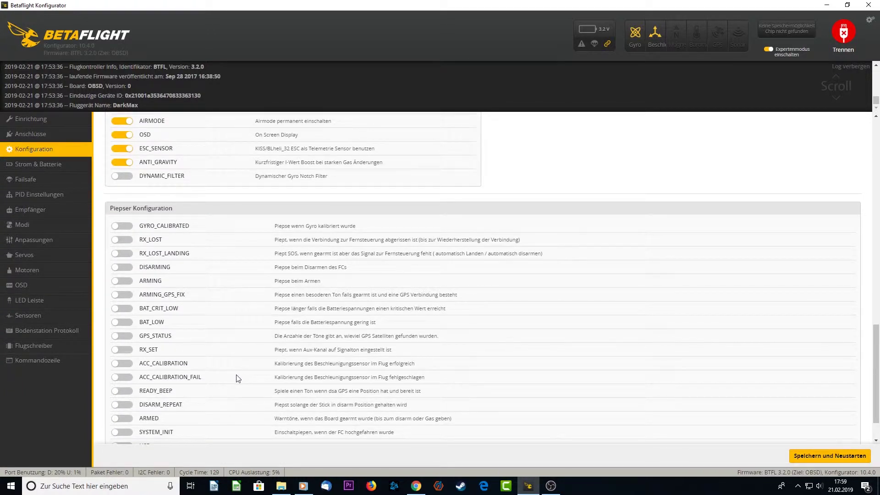
pyautogui.scroll(-1, 238, 378)
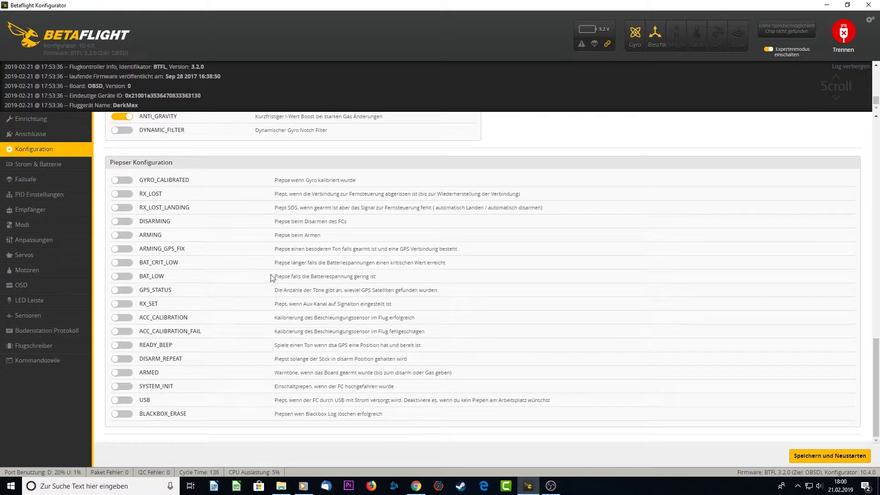
pyautogui.moveTo(277, 183); pyautogui.dragTo(350, 386)
pyautogui.click(349, 359)
# - Review the available ESC/motor protocols from PWM to PROSHOT1000, leaving DSHOT600 selected
pyautogui.scroll(15, 273, 396)
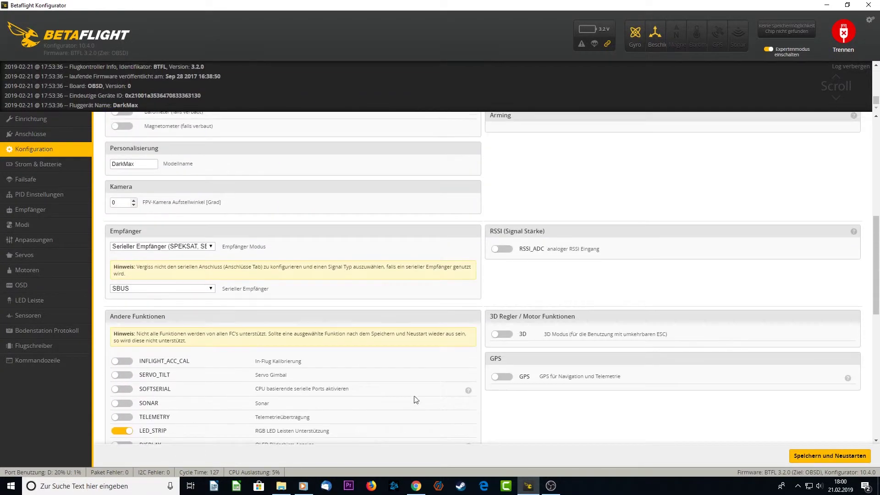
pyautogui.scroll(4, 570, 414)
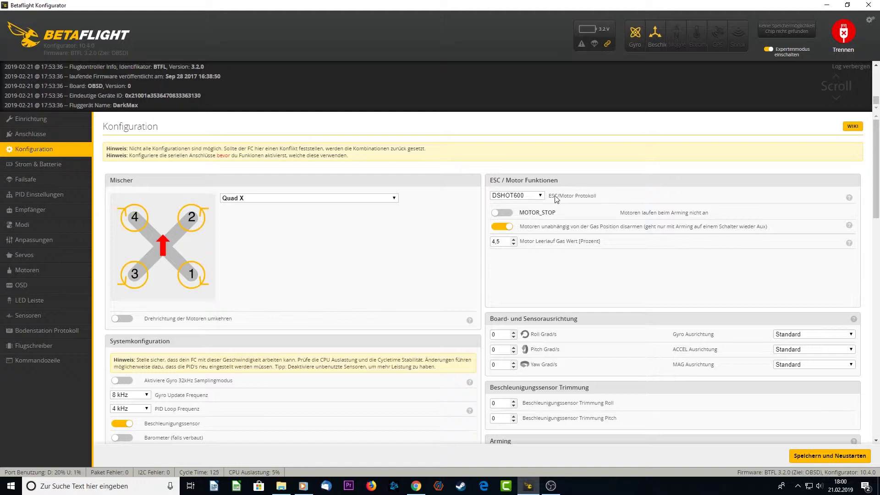
pyautogui.click(541, 196)
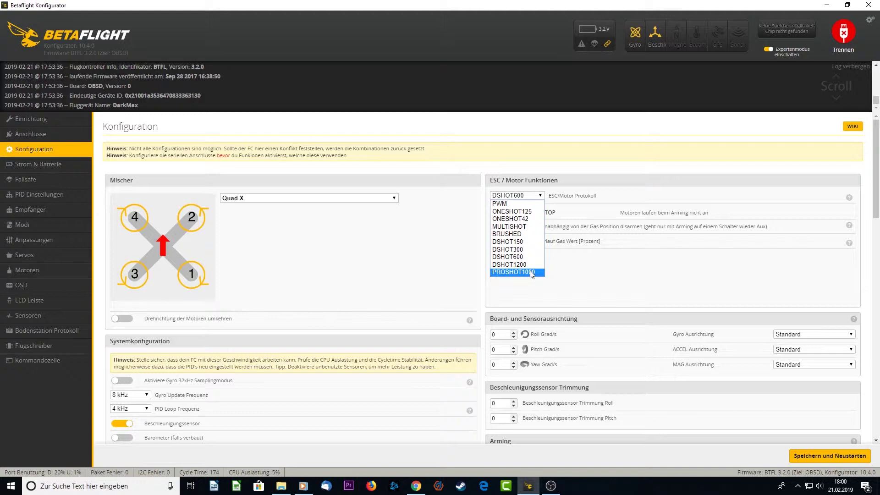
pyautogui.click(603, 287)
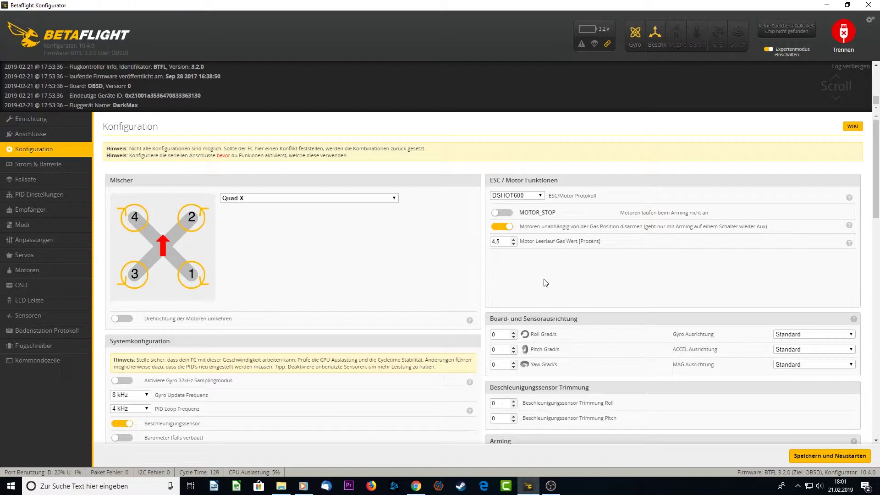
# - Enter 90 degrees as the board's yaw alignment and clear the value again
pyautogui.scroll(-2, 546, 283)
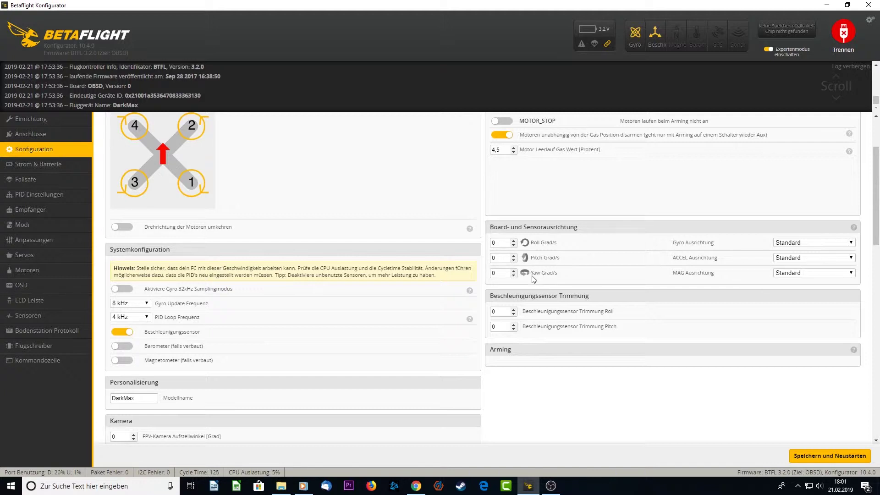
pyautogui.click(496, 272)
pyautogui.write('90')
pyautogui.press('BackSpace')
pyautogui.press('BackSpace')
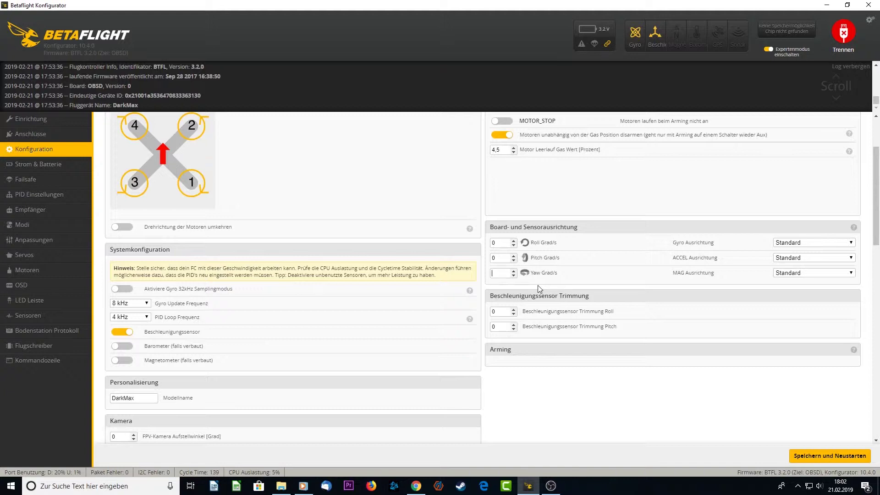
# - Check the 3D model's orientation on the setup page and return to the board and sensor alignment settings
pyautogui.click(29, 121)
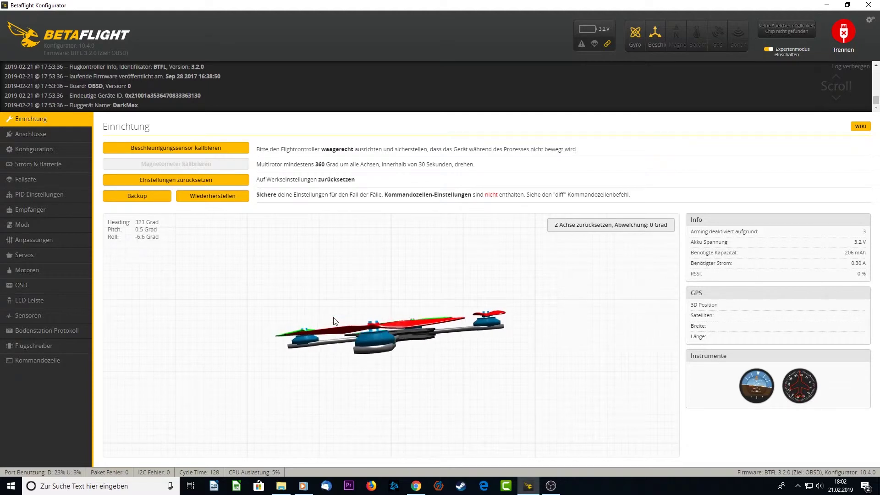
pyautogui.click(61, 151)
pyautogui.scroll(-2, 669, 298)
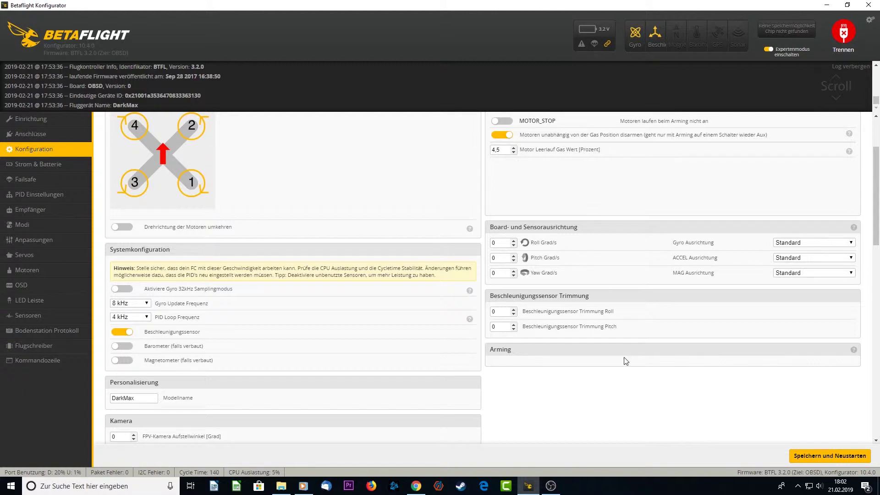
# - Briefly adjust the accelerometer roll trim, return it to 0, and read the arming help
pyautogui.scroll(-1, 596, 368)
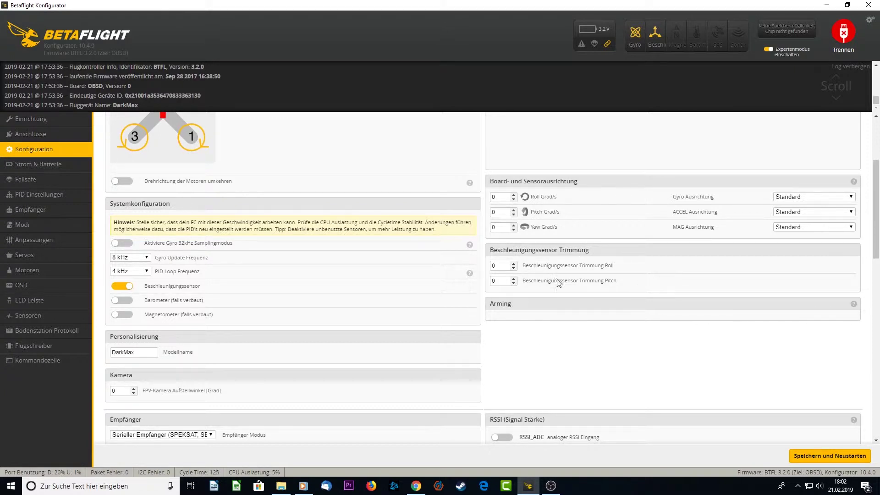
pyautogui.doubleClick(514, 264)
pyautogui.scroll(-1, 562, 344)
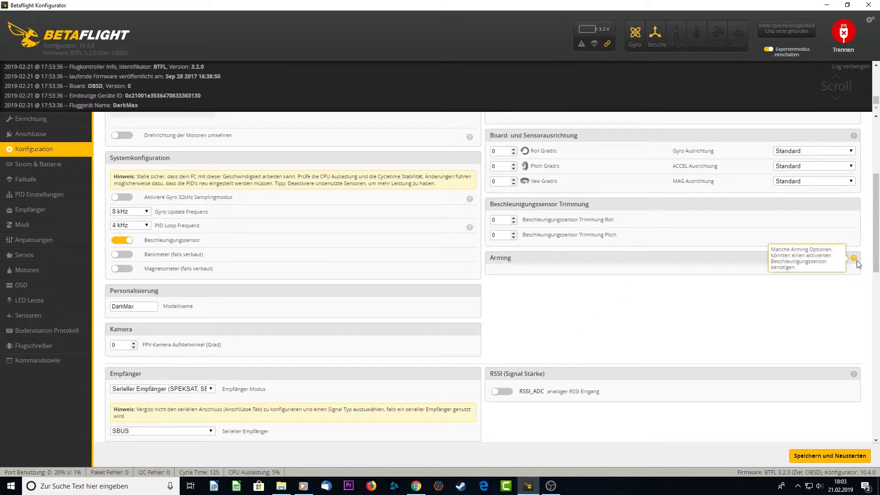
pyautogui.moveTo(852, 260)
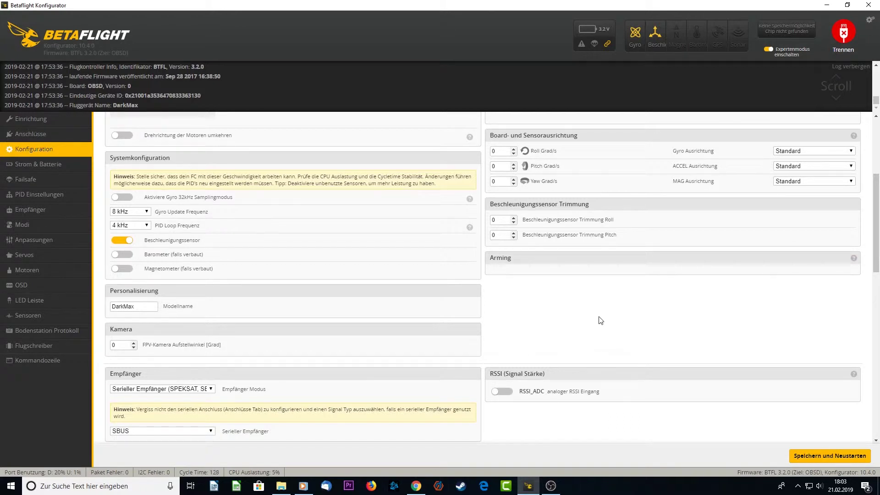
# - Switch the analog RSSI_ADC input on and off again
pyautogui.scroll(-1, 599, 319)
pyautogui.scroll(-1, 551, 365)
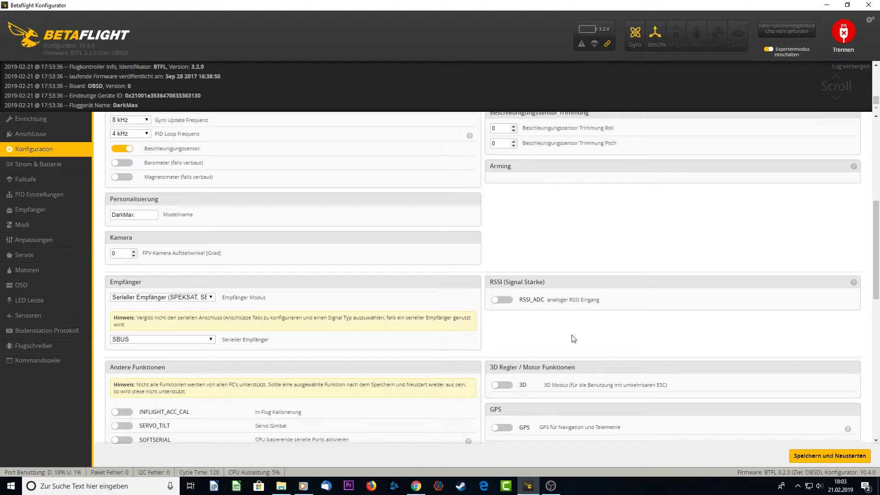
pyautogui.click(507, 307)
pyautogui.click(503, 301)
# - Switch 3D mode on to show its deadband and neutral values, and switch it off again
pyautogui.scroll(-1, 541, 333)
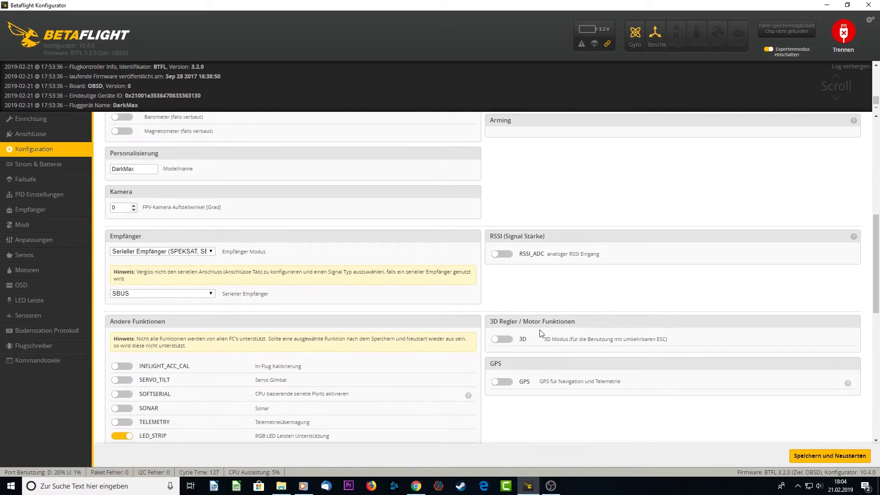
pyautogui.scroll(-2, 619, 418)
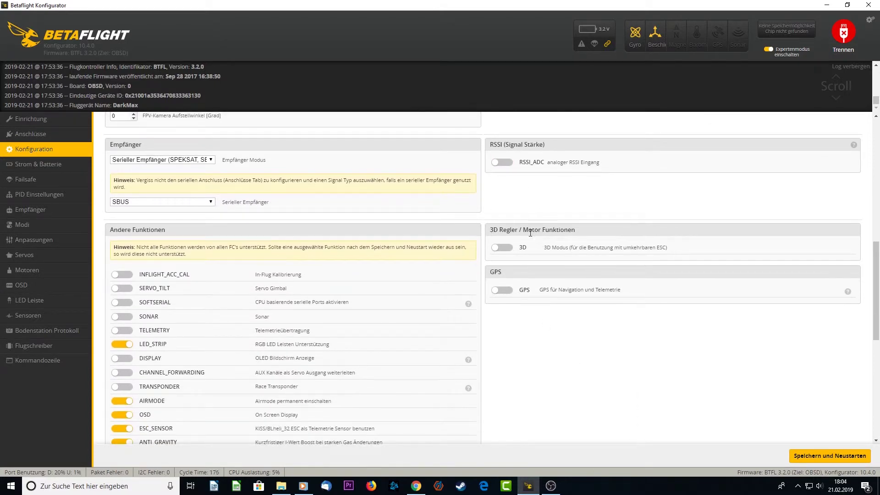
pyautogui.scroll(-8, 532, 275)
pyautogui.scroll(6, 536, 329)
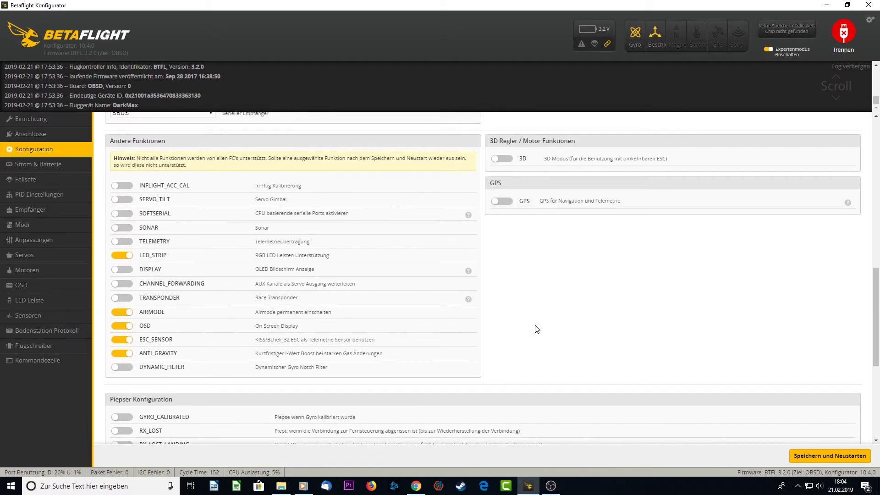
pyautogui.scroll(1, 536, 329)
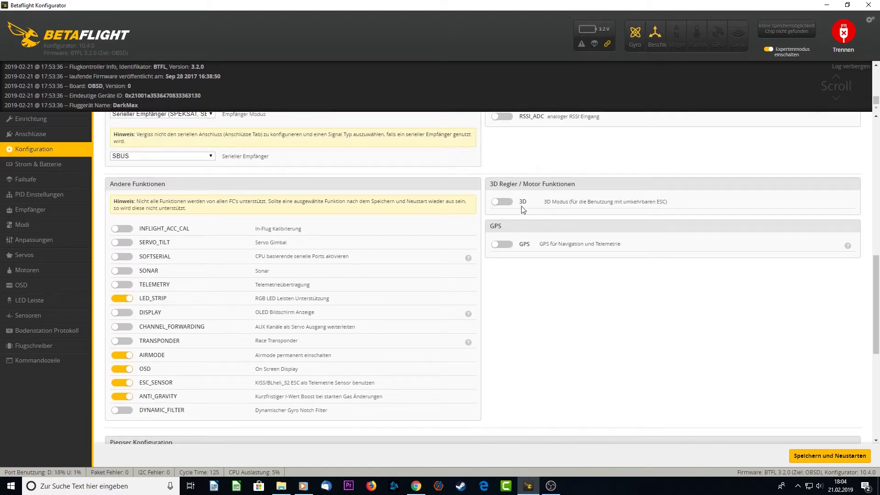
pyautogui.scroll(2, 533, 233)
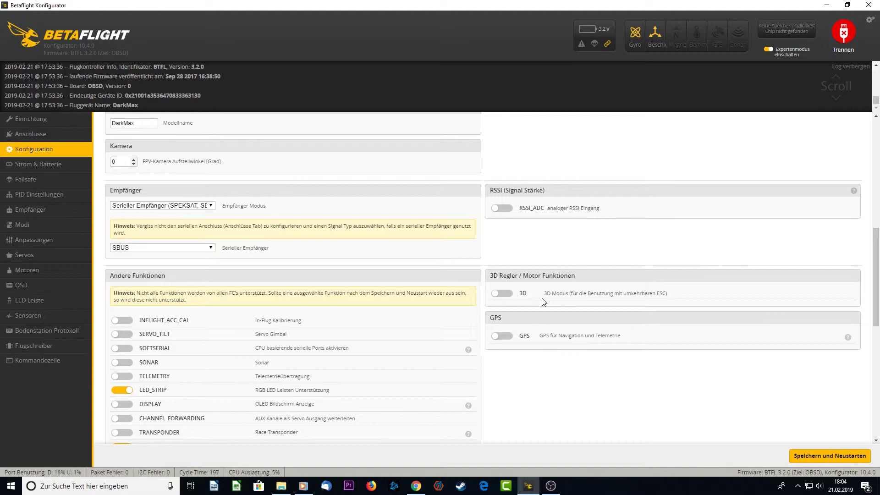
pyautogui.click(500, 294)
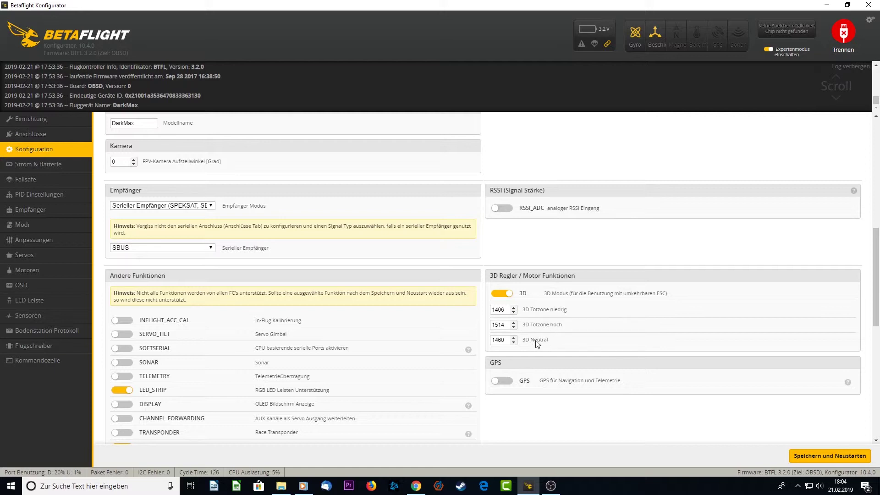
pyautogui.click(501, 294)
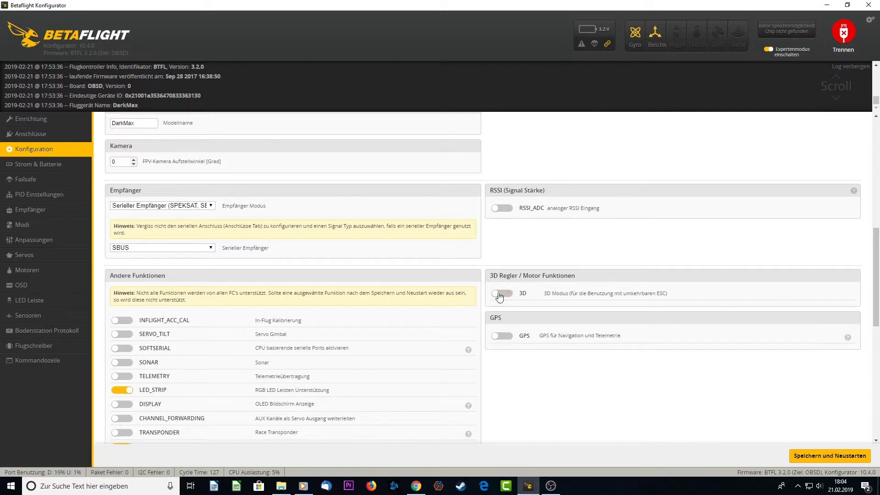
# - Enable GPS with the NMEA protocol, and toggle the automatic baud rate on and off again
pyautogui.scroll(-1, 502, 296)
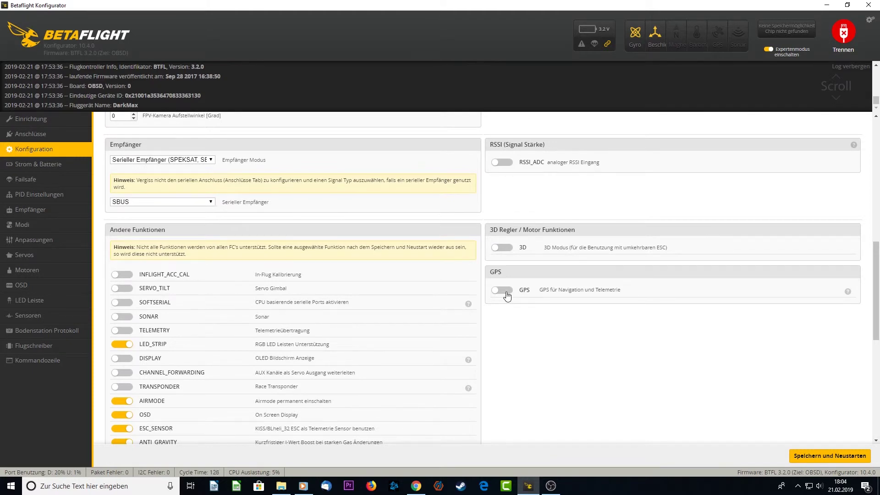
pyautogui.click(504, 291)
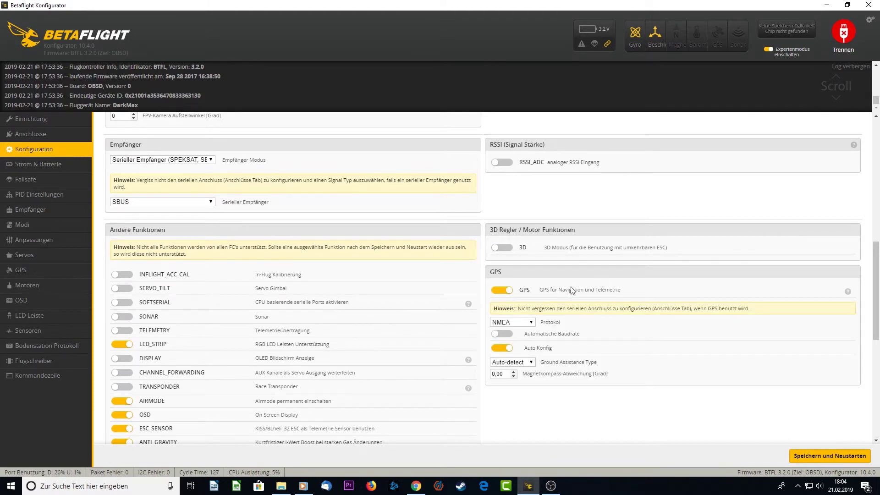
pyautogui.click(524, 322)
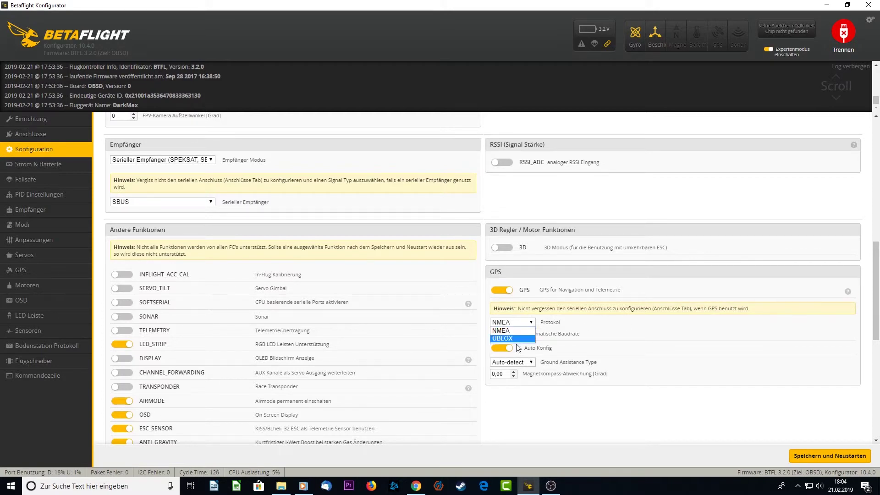
pyautogui.click(527, 331)
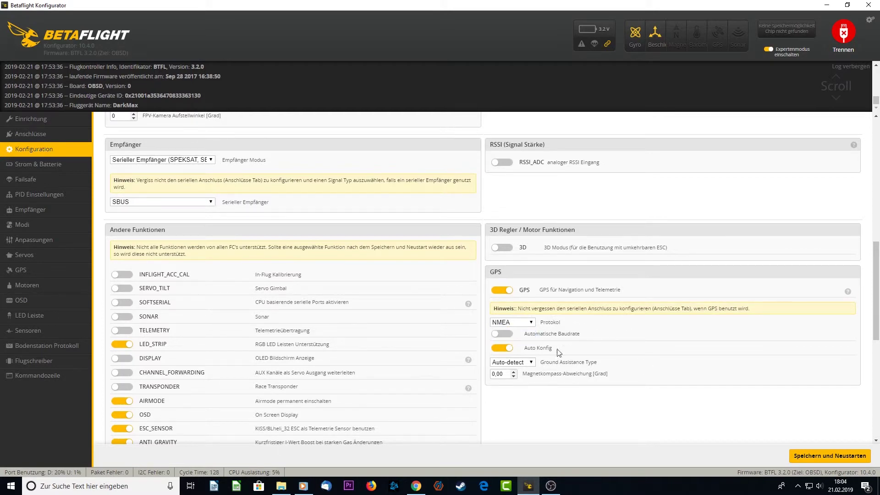
pyautogui.click(506, 338)
pyautogui.click(505, 338)
# - Highlight the GPS ground assistance type and review its options, leaving Auto-detect selected
pyautogui.scroll(-1, 531, 350)
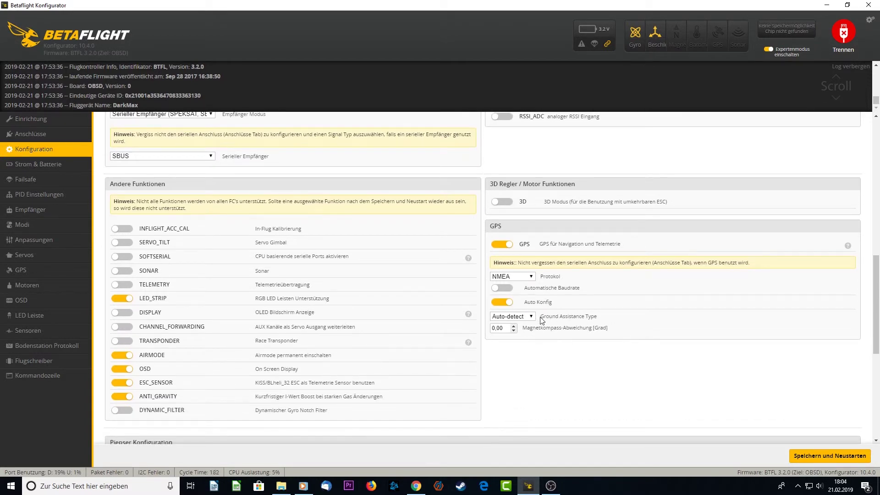
pyautogui.moveTo(541, 317); pyautogui.dragTo(586, 317)
pyautogui.click(580, 317)
pyautogui.click(531, 317)
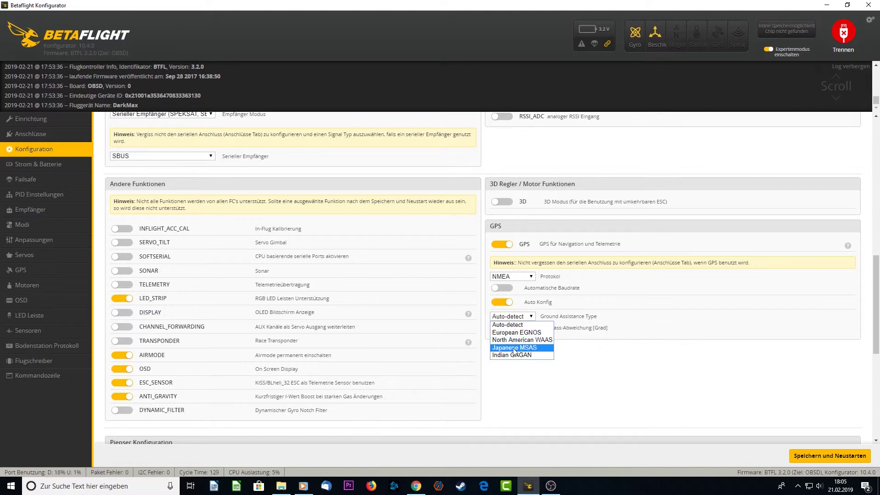
pyautogui.click(618, 367)
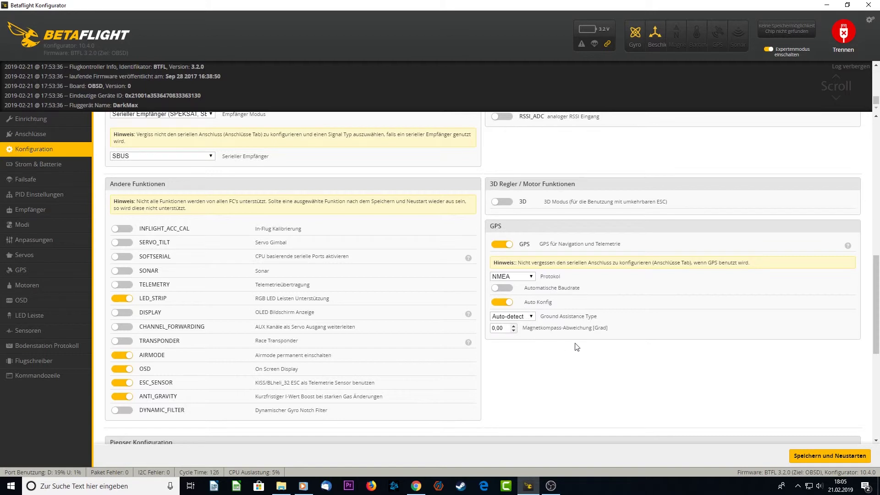
# - Try a magnetic declination of 0.01 degrees in the GPS settings, and switch GPS off again
pyautogui.scroll(1, 559, 367)
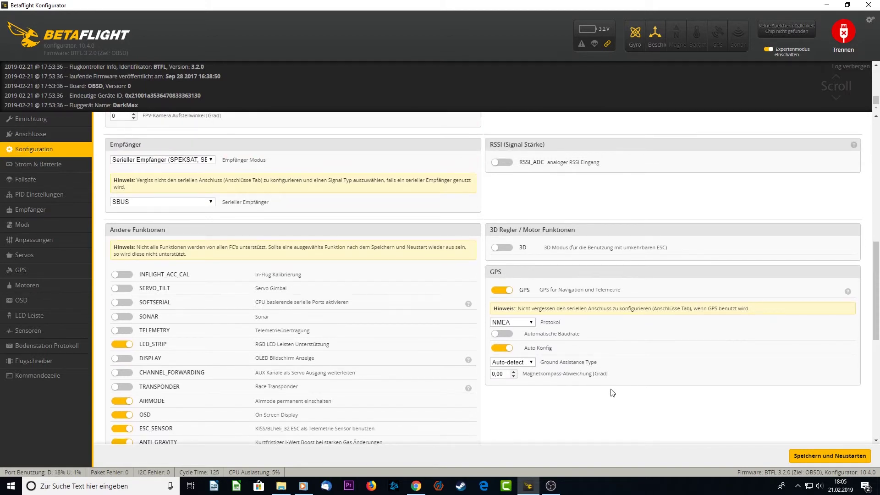
pyautogui.scroll(-1, 610, 392)
pyautogui.doubleClick(514, 326)
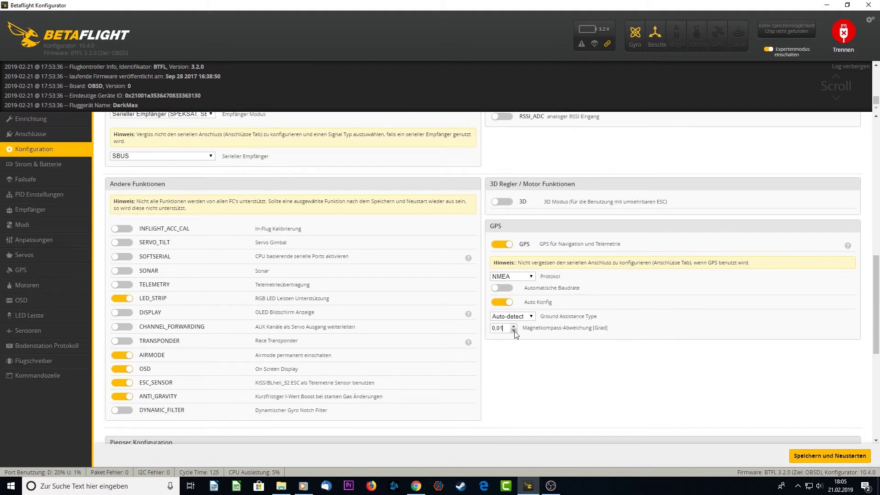
pyautogui.click(514, 326)
pyautogui.click(504, 303)
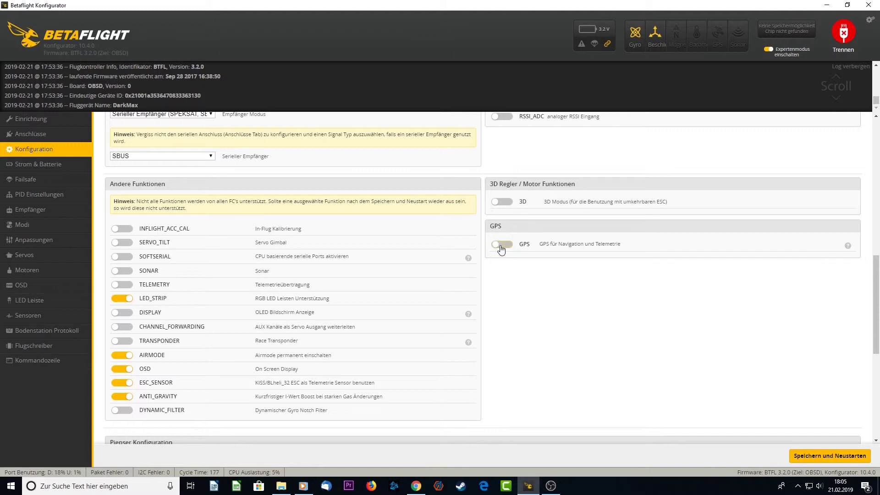
pyautogui.click(501, 245)
pyautogui.scroll(15, 524, 307)
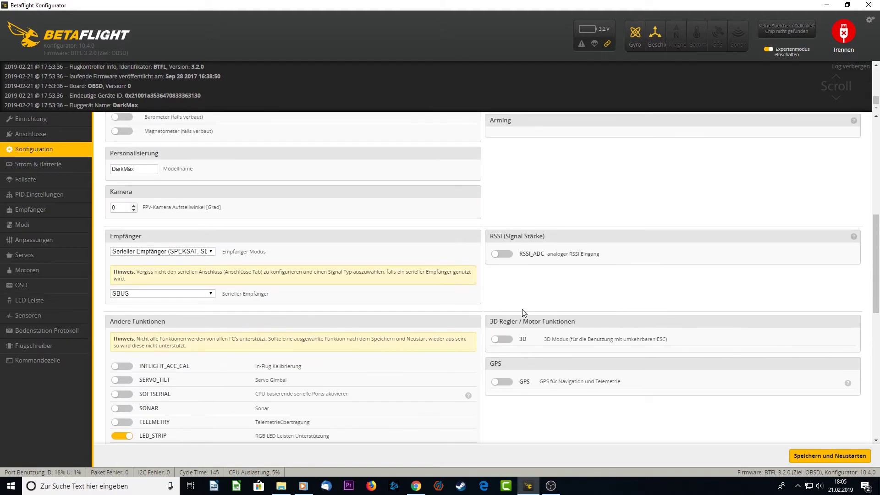